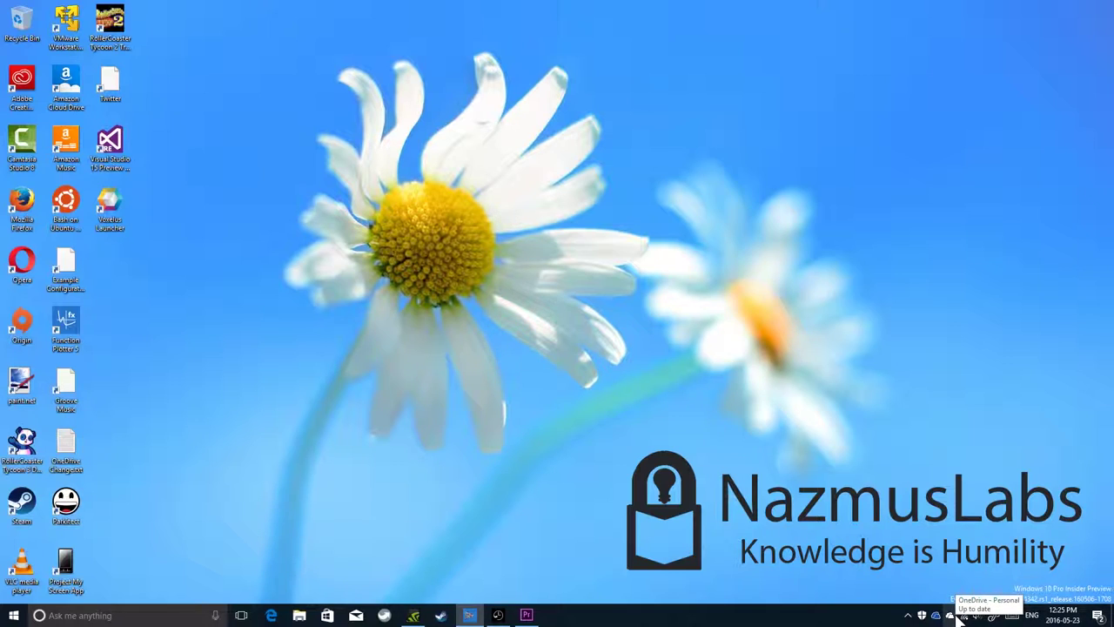
Open OneDrive Settings from the tray icon and choose to add a business account.
{"action": "right_click", "coordinate": [958, 614]}
{"action": "mouse_move", "coordinate": [968, 591]}
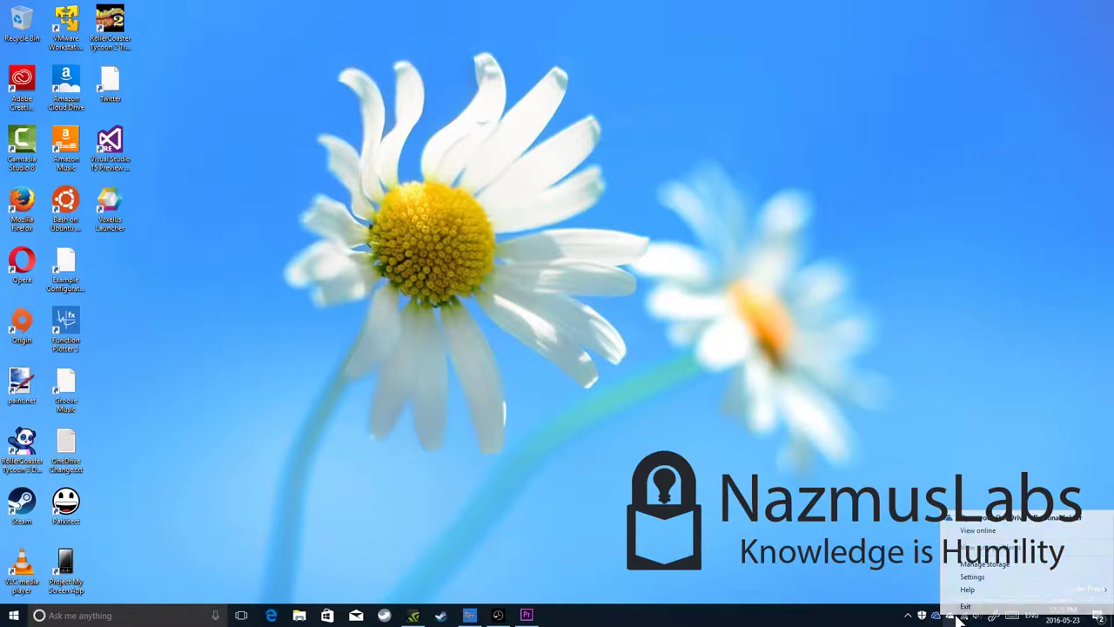
{"action": "left_click", "coordinate": [974, 577]}
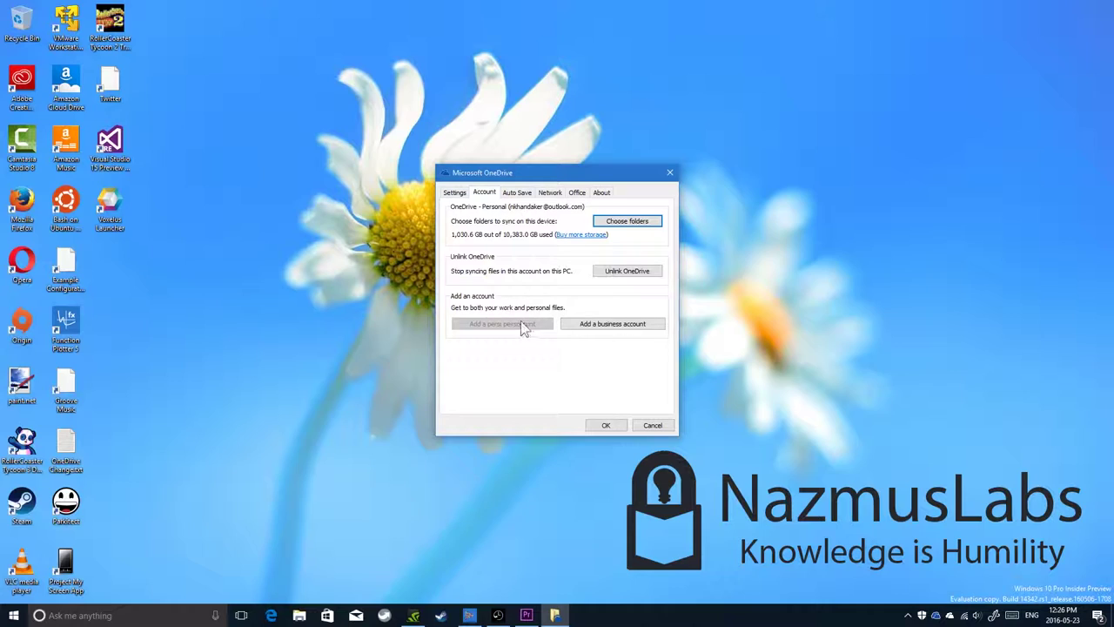
{"action": "left_click", "coordinate": [605, 328]}
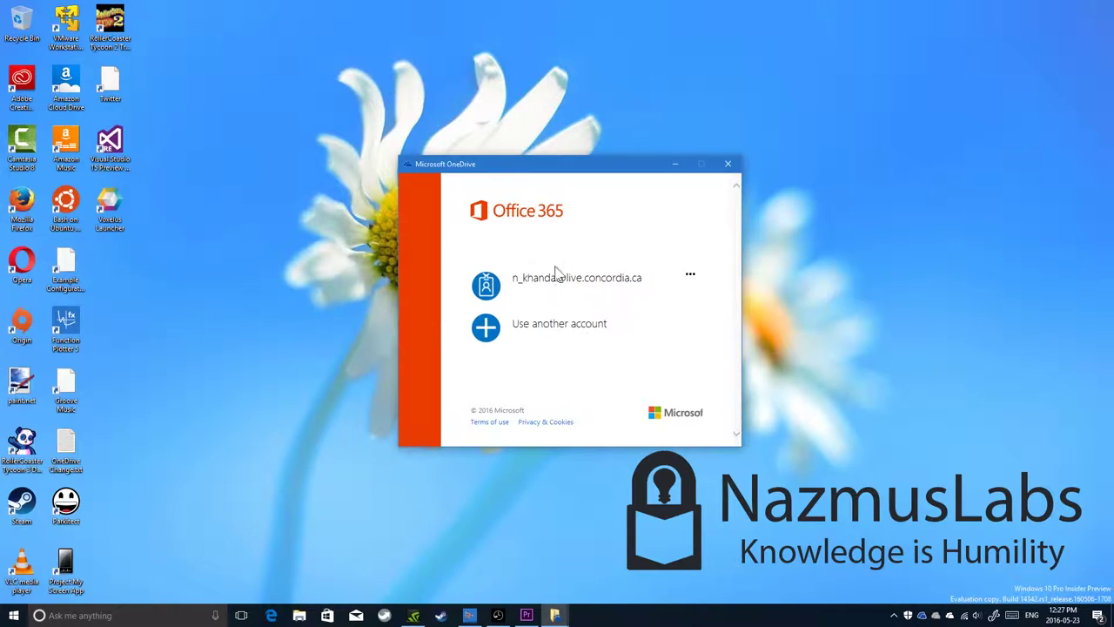
Close the Office 365 sign-in window without signing in.
{"action": "left_click", "coordinate": [728, 163]}
Open File Explorer, move it to the right, and scroll the navigation pane.
{"action": "left_click", "coordinate": [299, 616]}
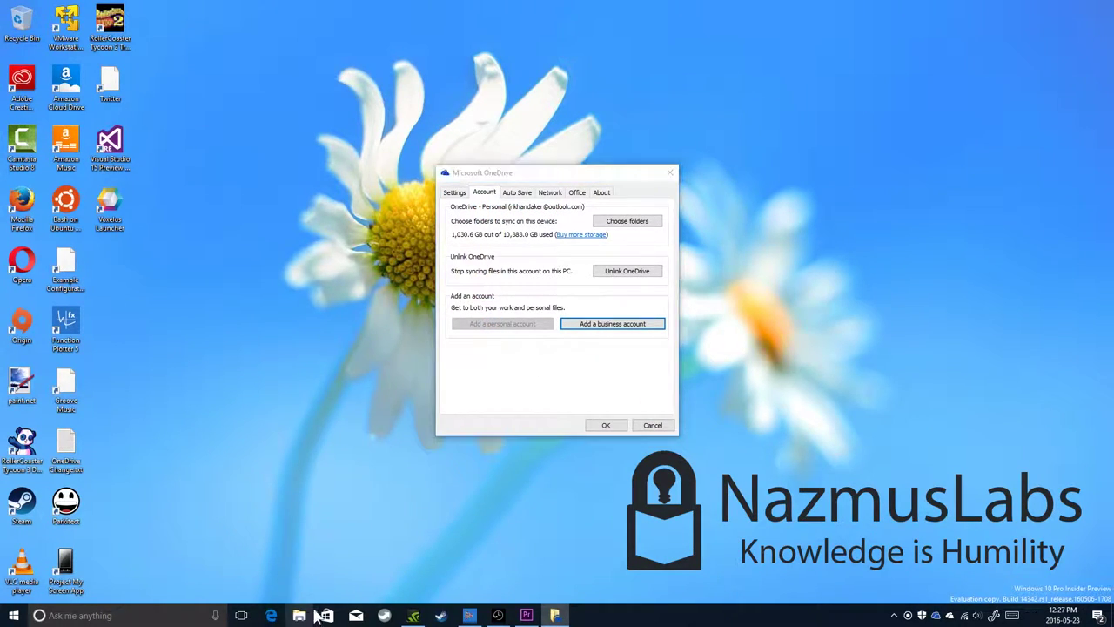
{"action": "left_click_drag", "start_coordinate": [552, 119], "coordinate": [687, 120]}
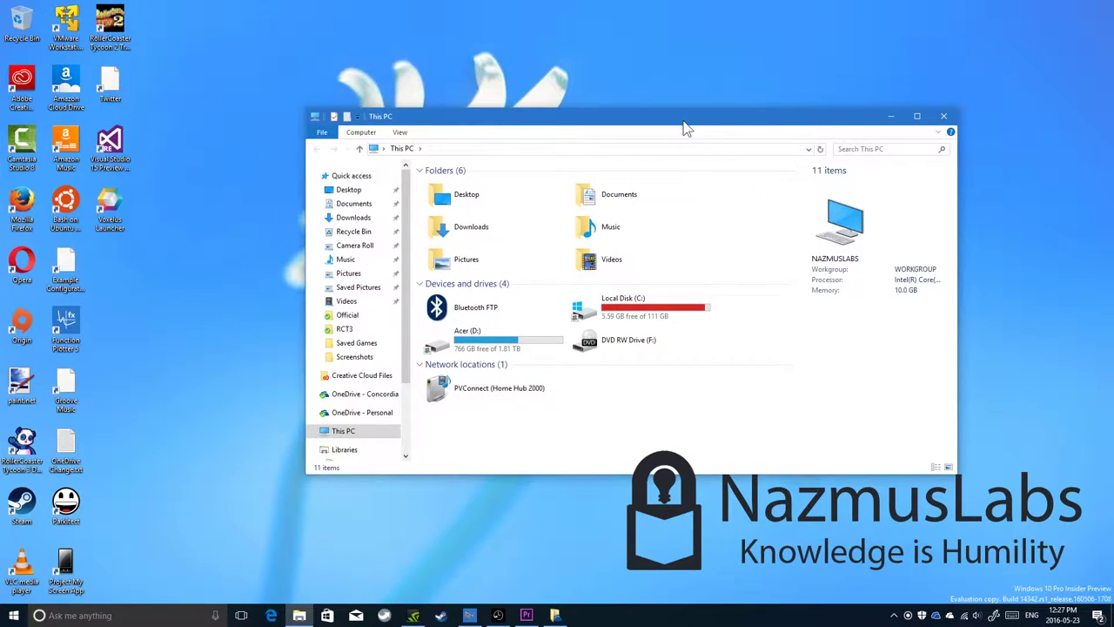
{"action": "scroll", "coordinate": [366, 383], "scroll_direction": "down", "scroll_amount": 1}
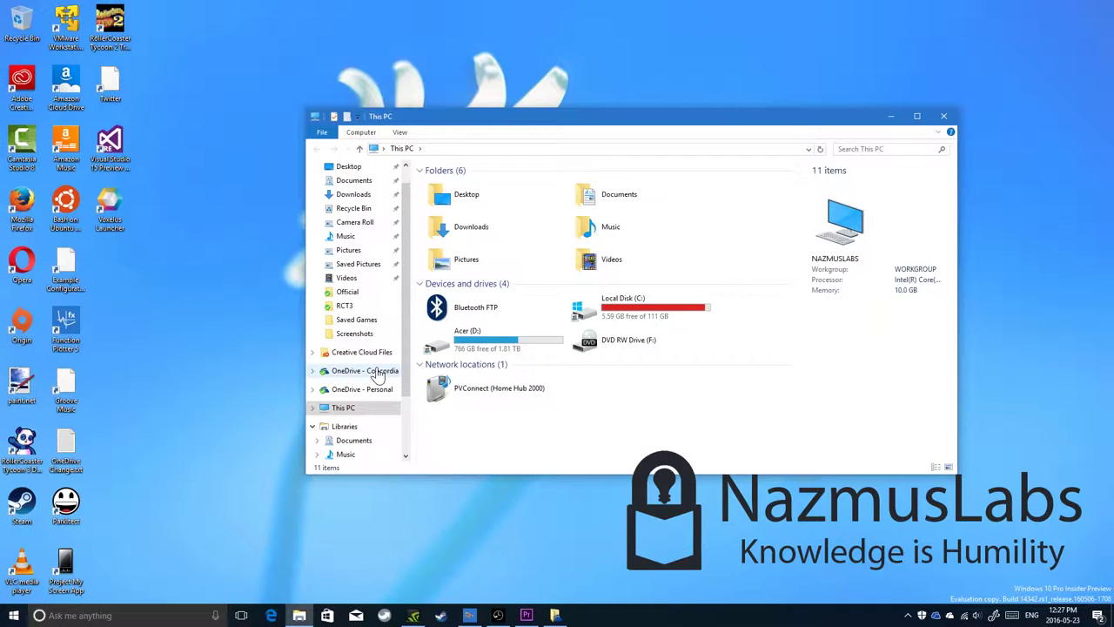
{"action": "left_click_drag", "start_coordinate": [379, 372], "coordinate": [389, 385]}
View the OneDrive - Concordia folder, glance at OneDrive - Personal, then return.
{"action": "left_click", "coordinate": [373, 390]}
{"action": "left_click", "coordinate": [365, 371]}
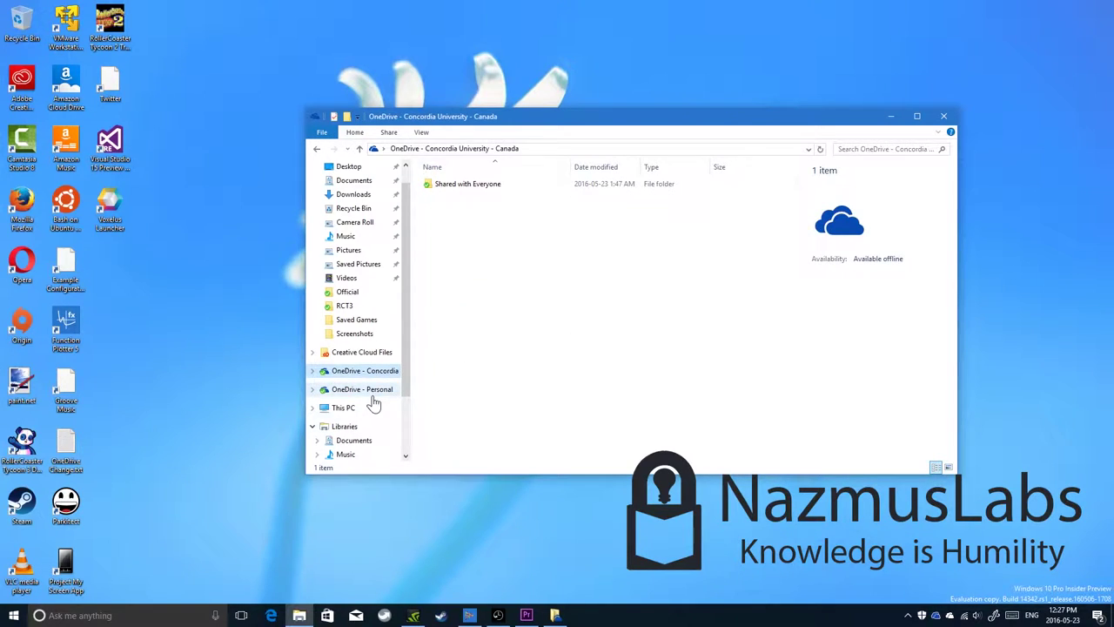
{"action": "left_click", "coordinate": [366, 389]}
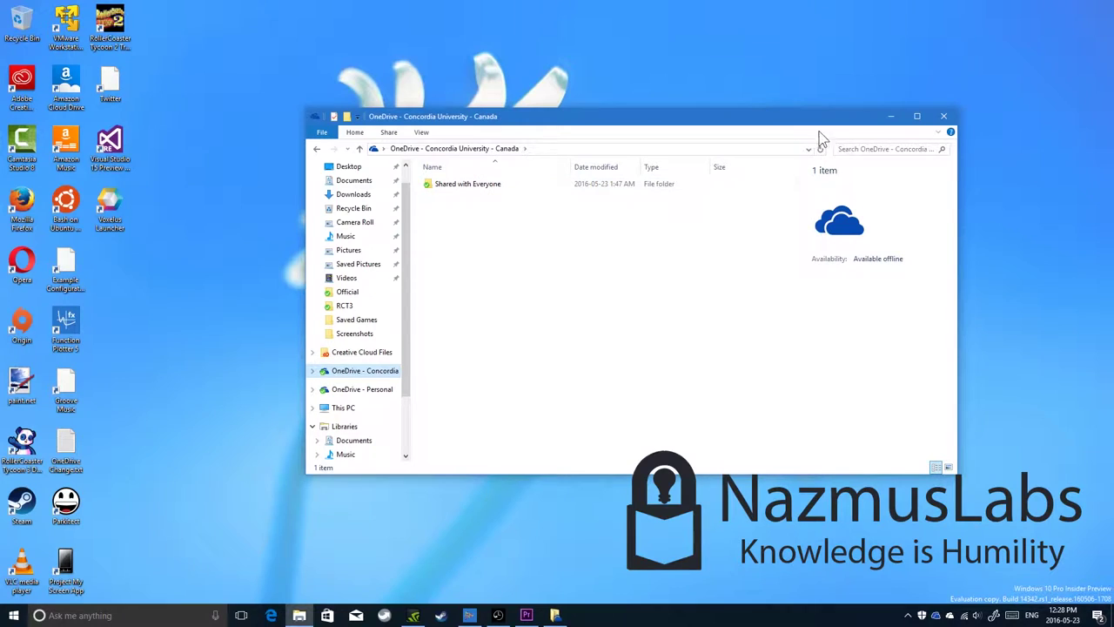
Close File Explorer, shift the OneDrive settings window left, and start adding a business account.
{"action": "left_click", "coordinate": [944, 116]}
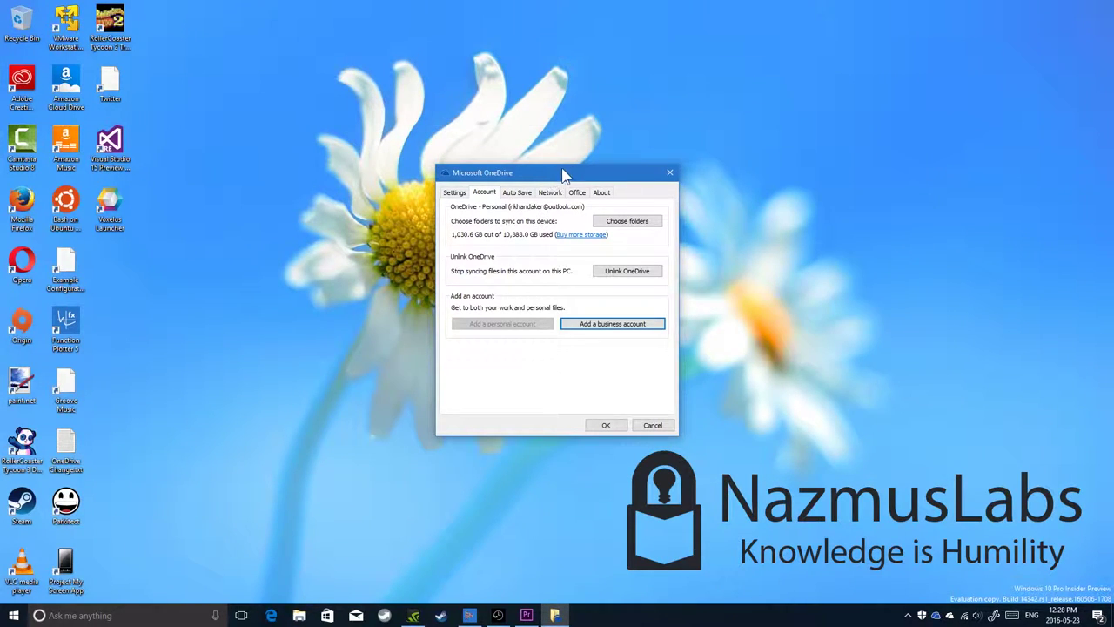
{"action": "left_click_drag", "start_coordinate": [564, 174], "coordinate": [508, 171]}
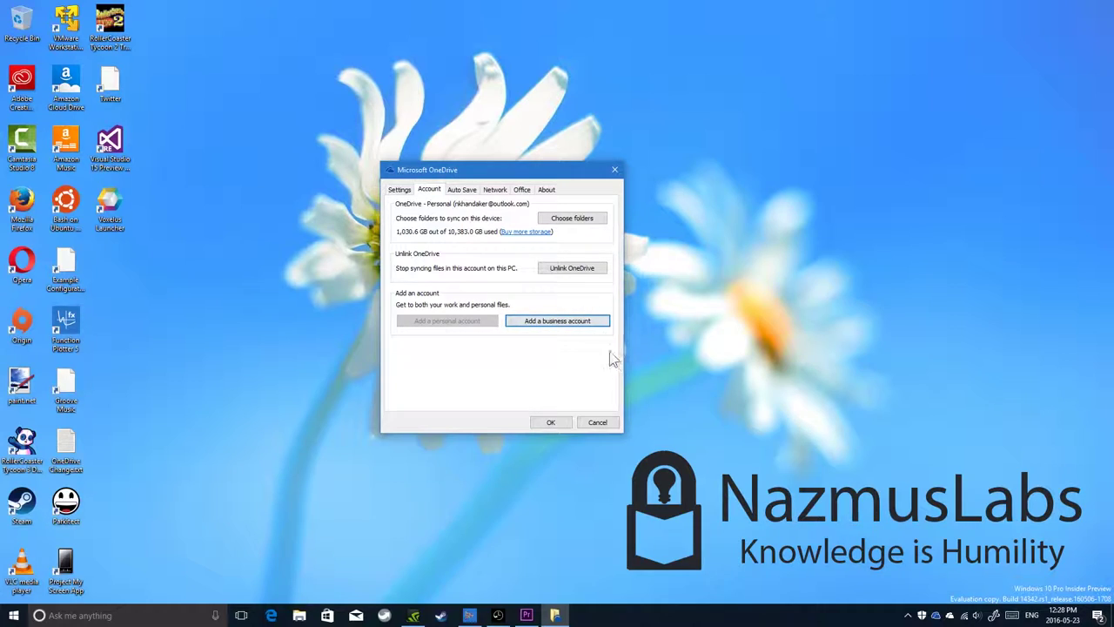
{"action": "left_click", "coordinate": [592, 424]}
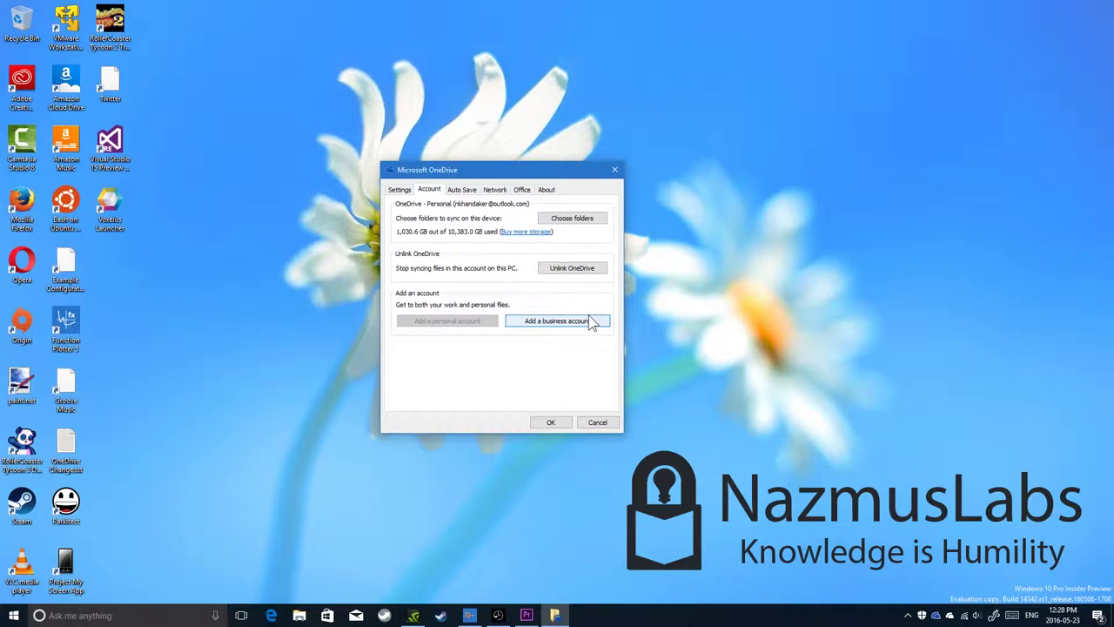
{"action": "left_click", "coordinate": [589, 317]}
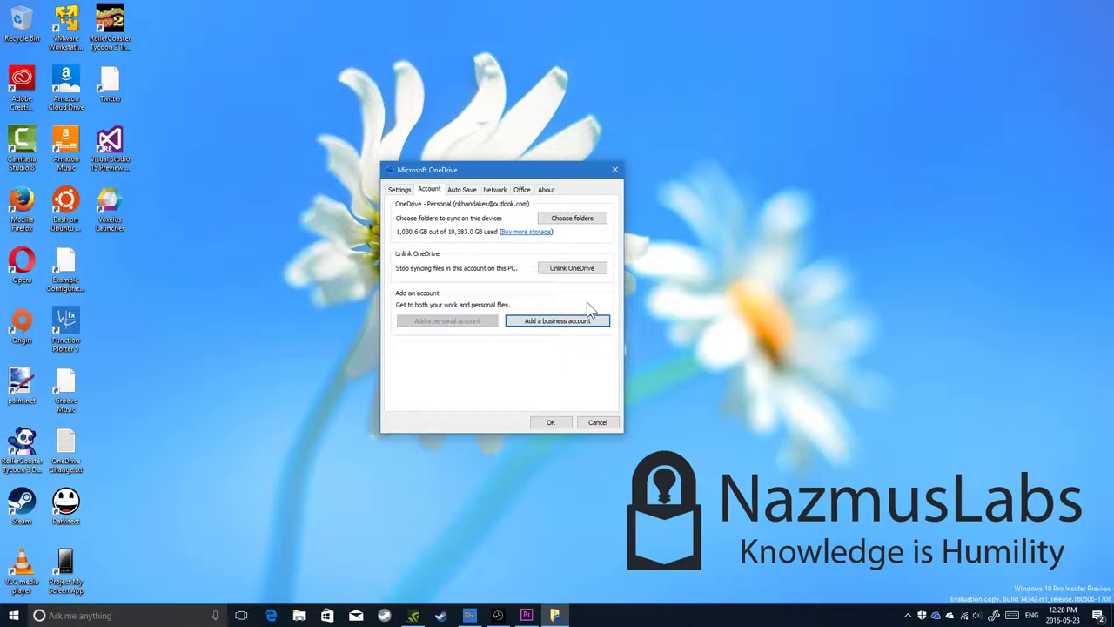